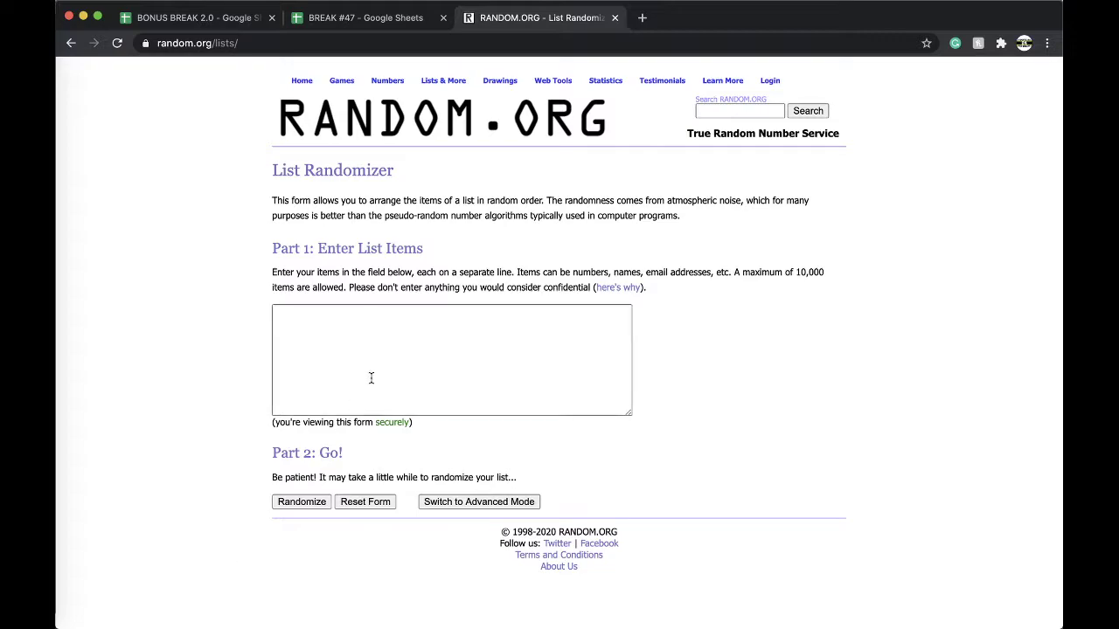
Step: Randomize the list of numbers in the List Randomizer, reshuffling it for five rounds in total
click(300, 502)
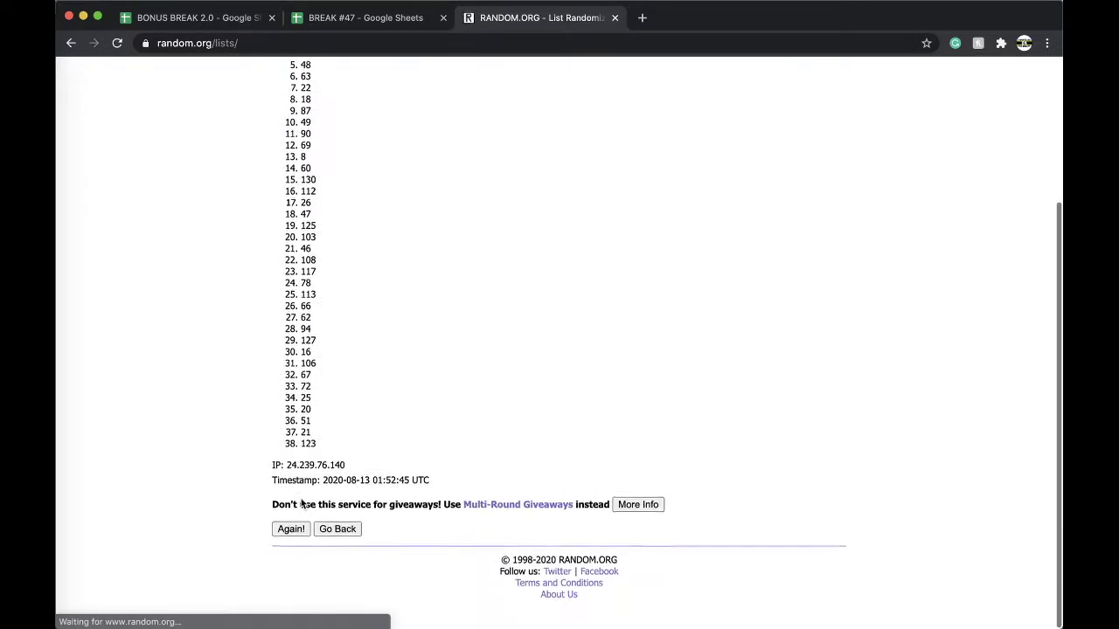
click(289, 539)
click(288, 542)
click(288, 542)
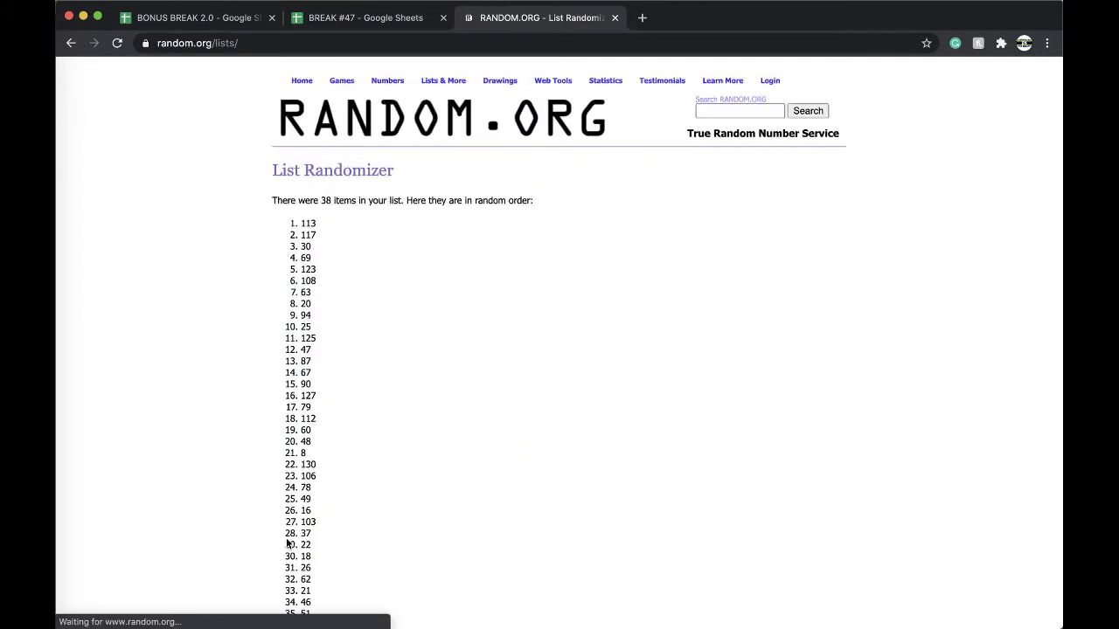
click(288, 540)
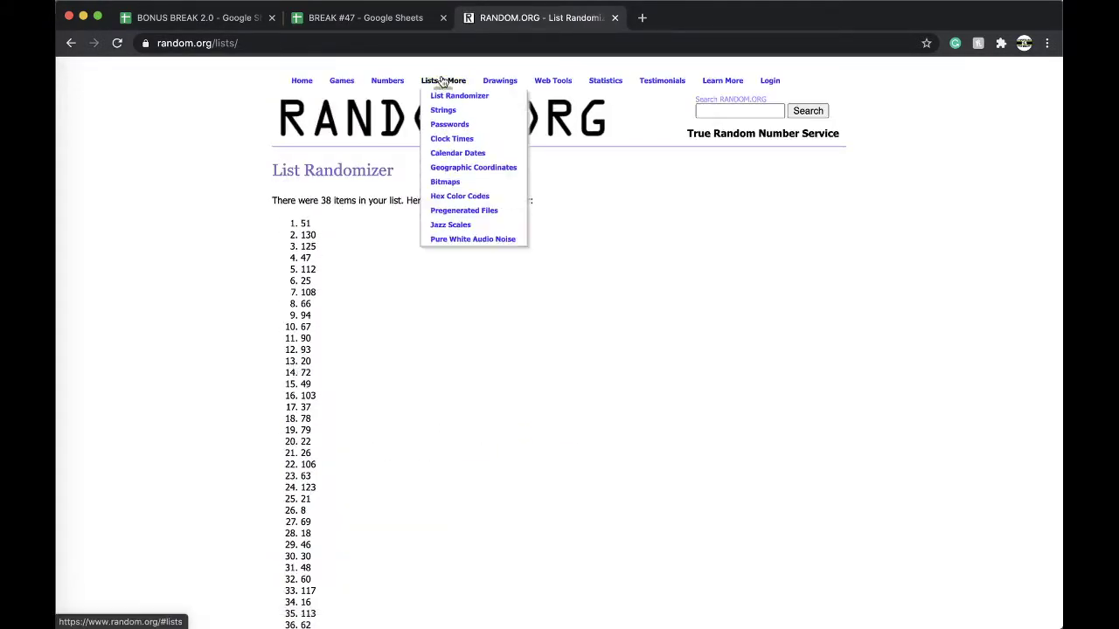
Step: Switch to the BREAK #47 spreadsheet and fill the cell with the drawn number 51 in column E yellow
click(400, 21)
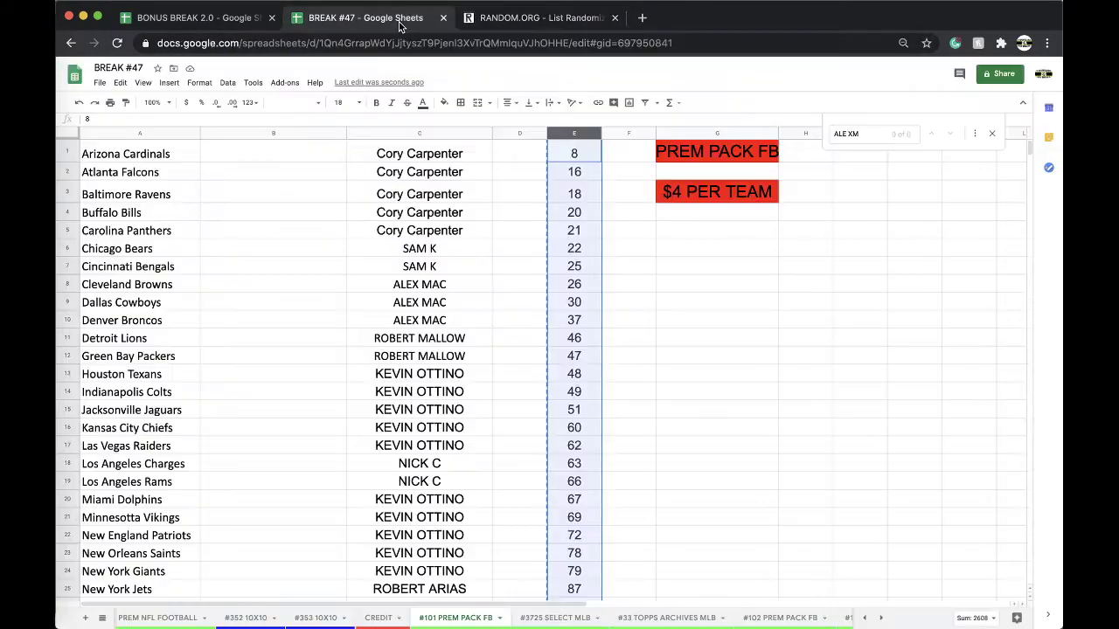
click(581, 410)
click(444, 103)
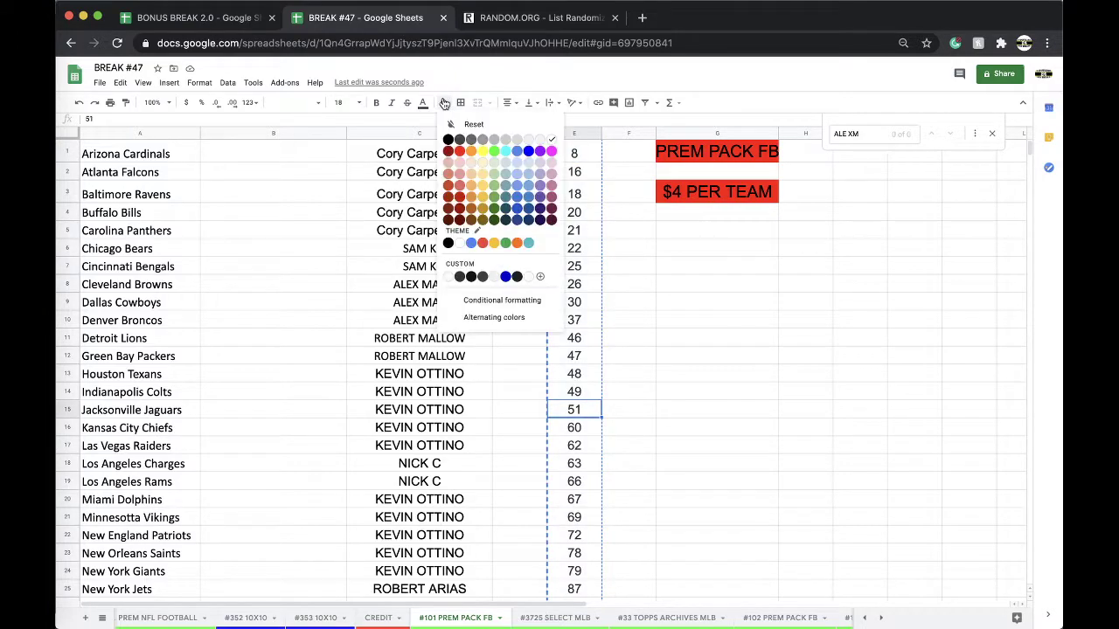
click(480, 154)
Step: Copy the number column E from the #101 PREM PACK FB sheet into column E of the #102 PREM PACK FB sheet
click(569, 134)
scroll(559, 621, right, 3)
click(552, 619)
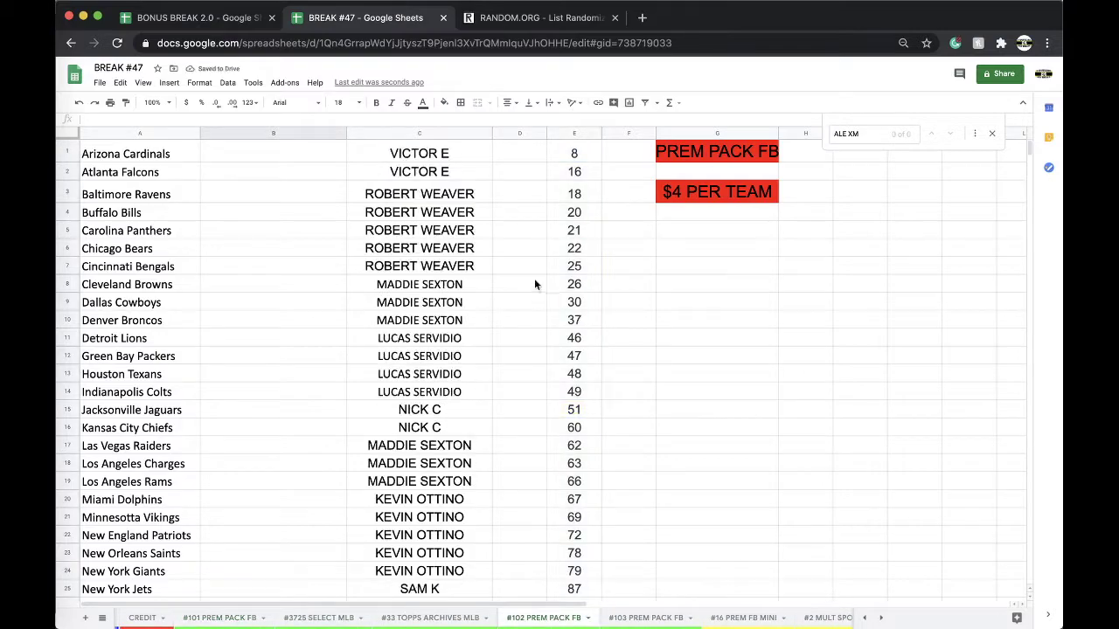
click(574, 154)
key(cmd+v)
scroll(570, 205, down, 5)
Step: Move the column E numbers from 60 through 130 up one row so they overwrite the highlighted 51
drag(573, 202, 575, 372)
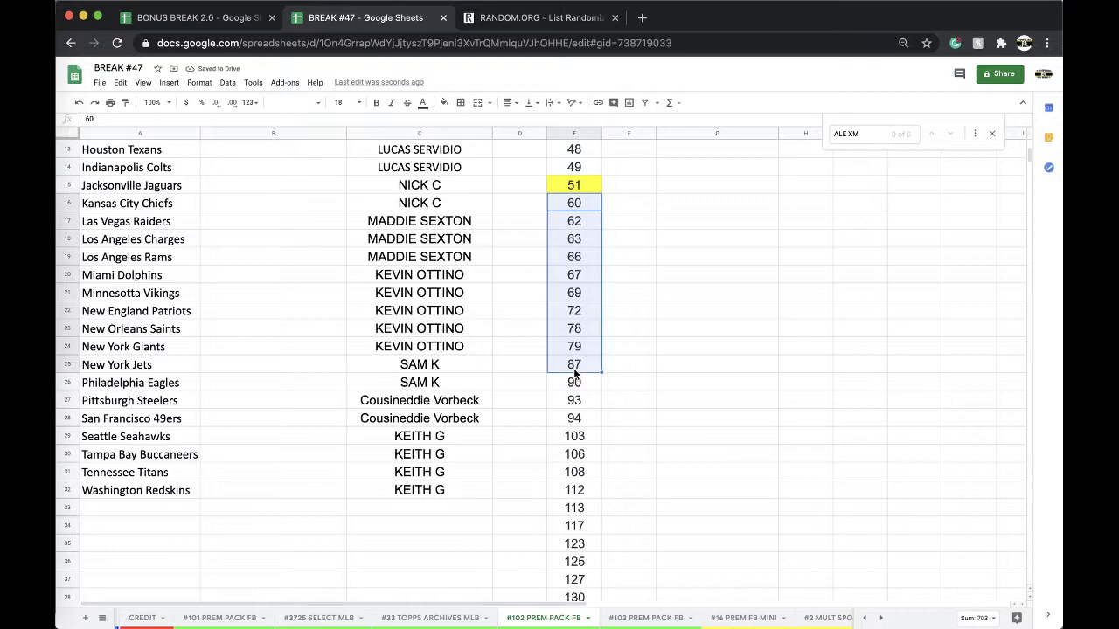
click(645, 328)
drag(574, 203, 573, 382)
key(Delete)
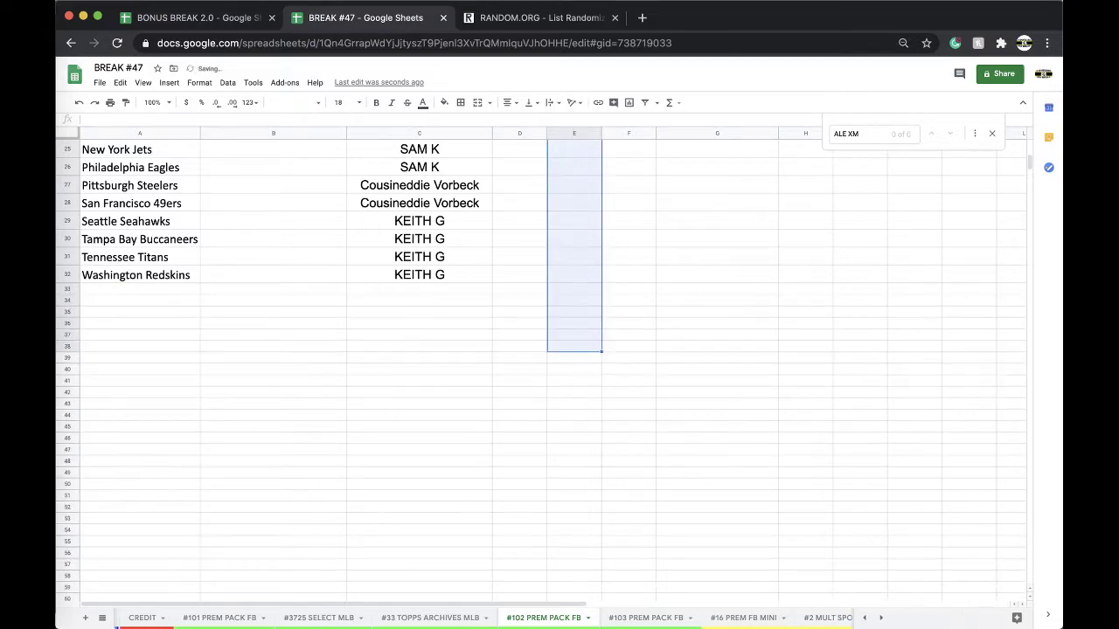
scroll(566, 384, up, 7)
click(568, 371)
key(super+z)
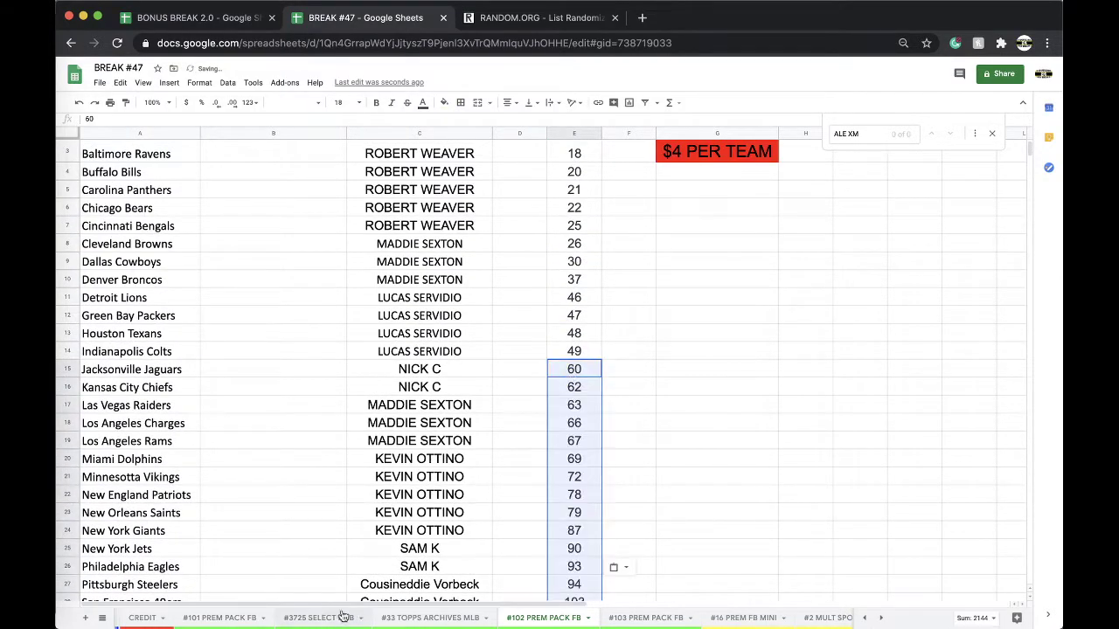
Step: Review the participant names listed beside the teams in the #101 PREM PACK FB sheet
click(219, 618)
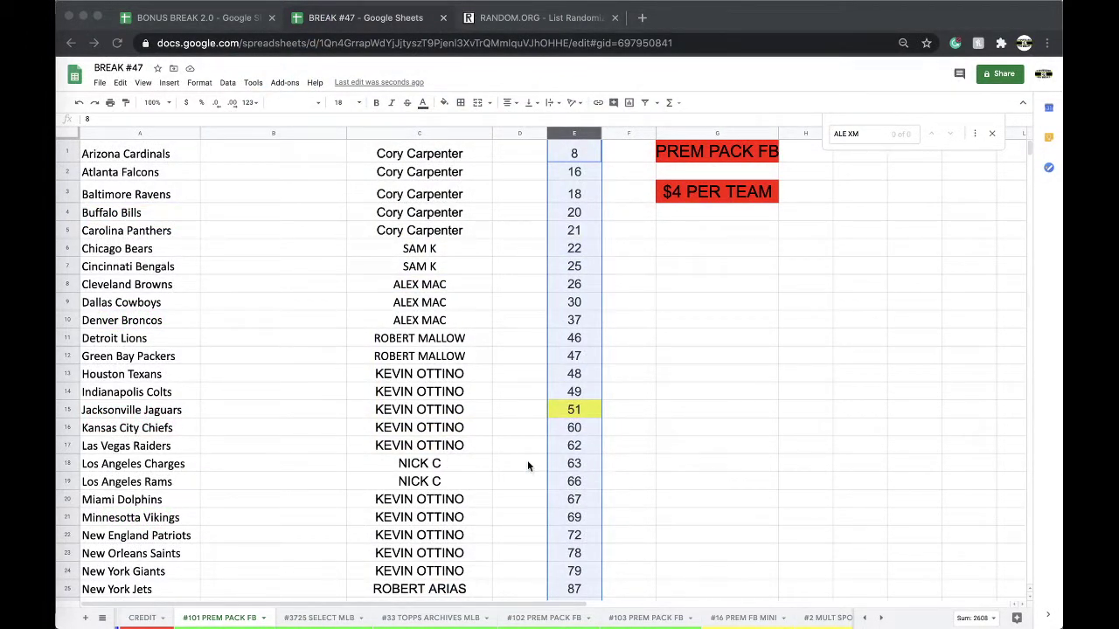
scroll(449, 228, down, 1)
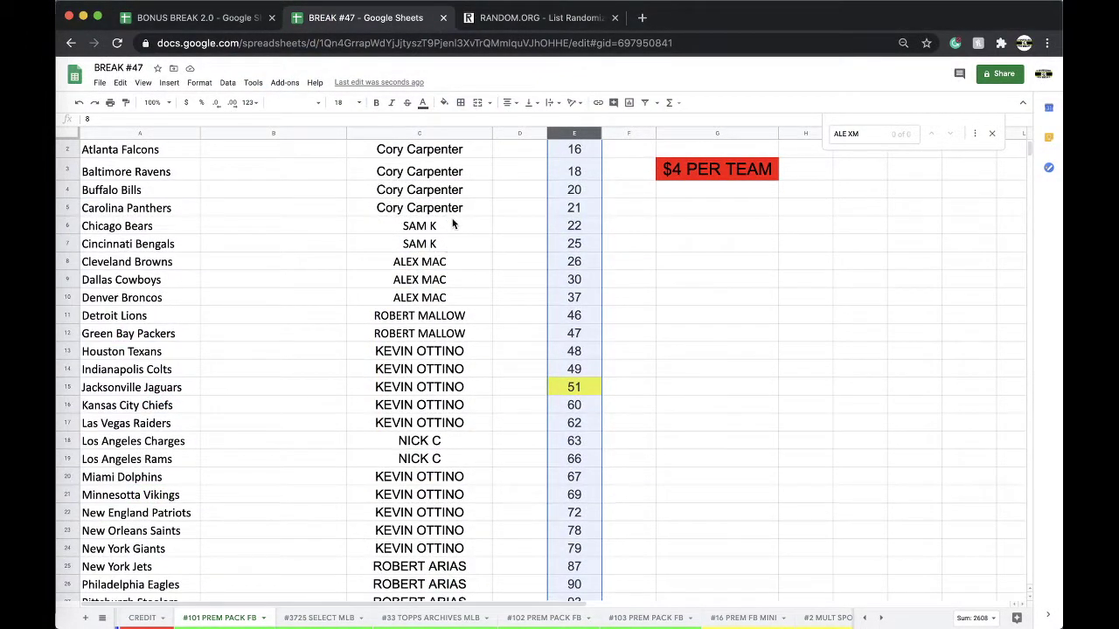
click(452, 224)
scroll(452, 220, down, 2)
scroll(428, 277, down, 2)
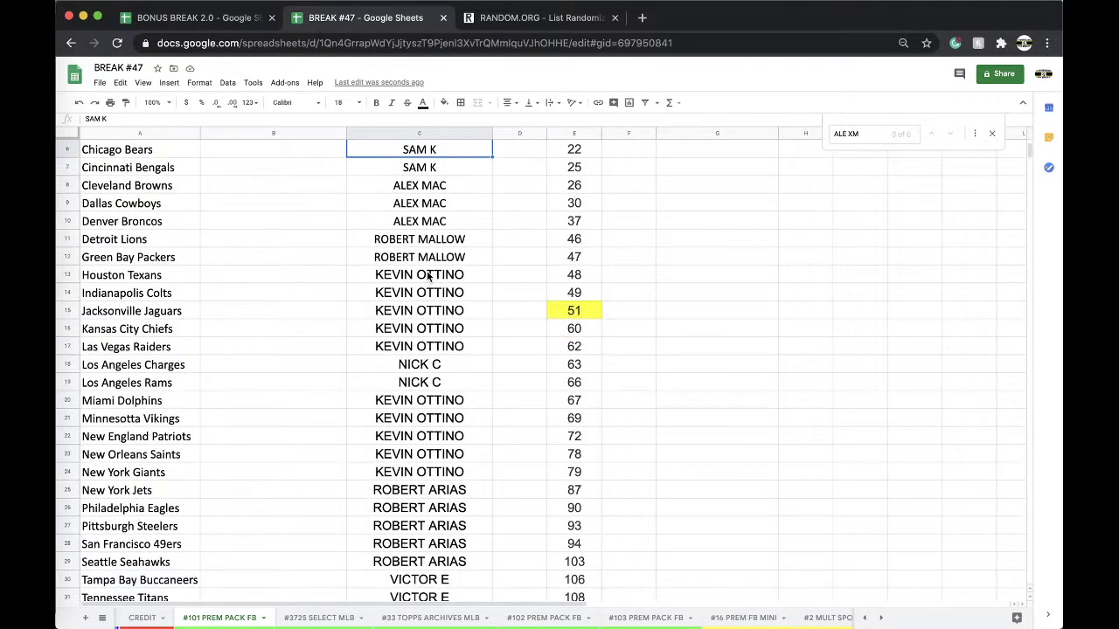
scroll(428, 276, down, 5)
click(409, 309)
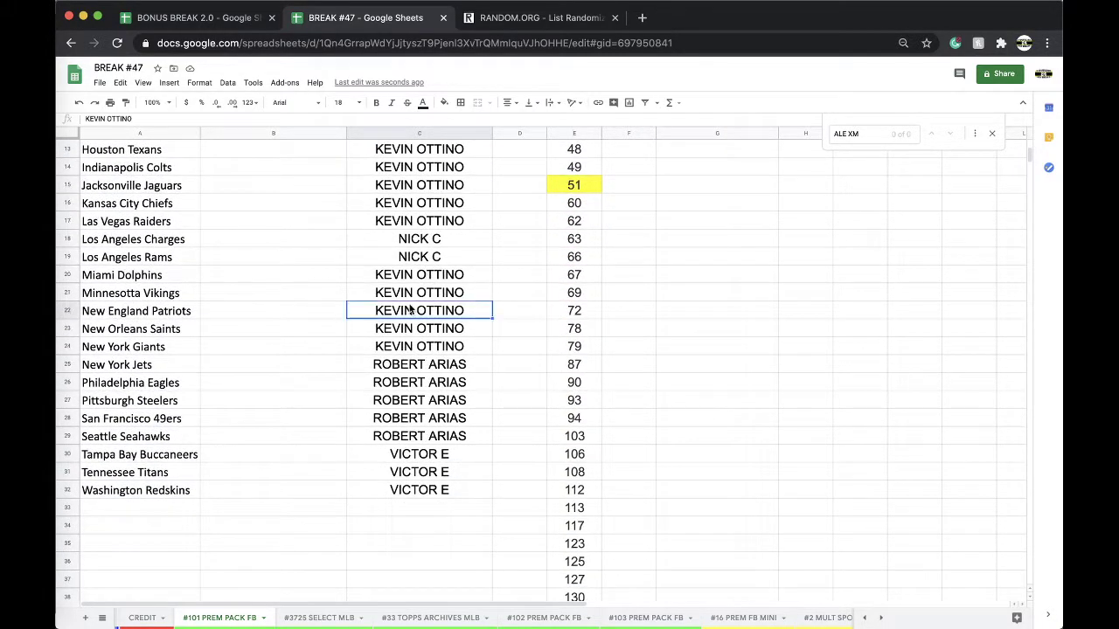
Step: Copy the participant names in column C and load a blank List Randomizer form on RANDOM.ORG for them
click(425, 132)
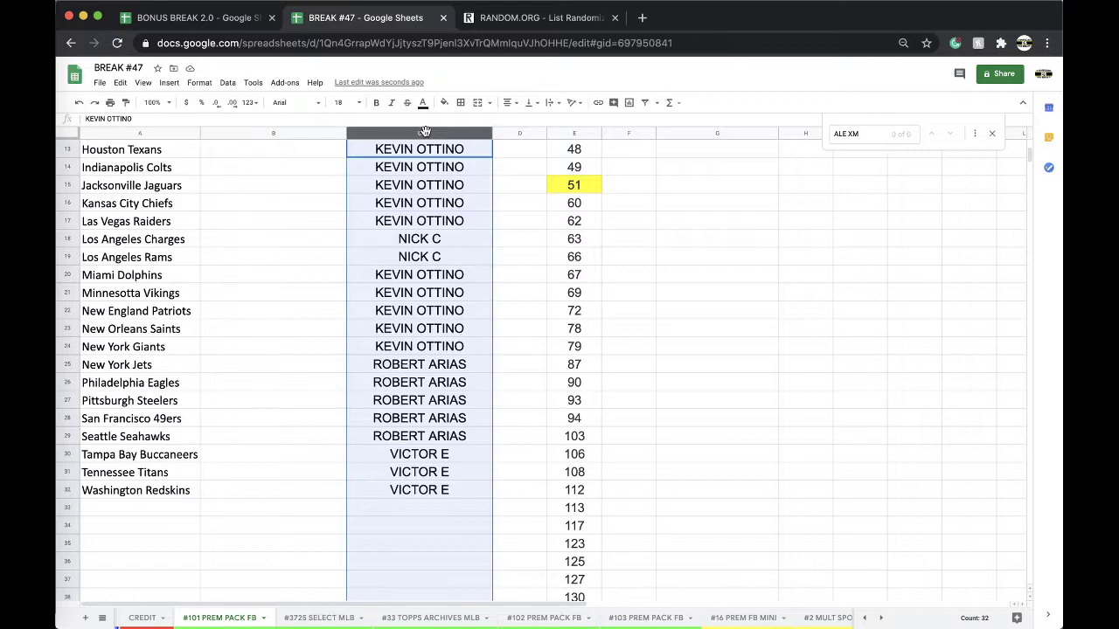
click(513, 17)
click(486, 42)
key(Return)
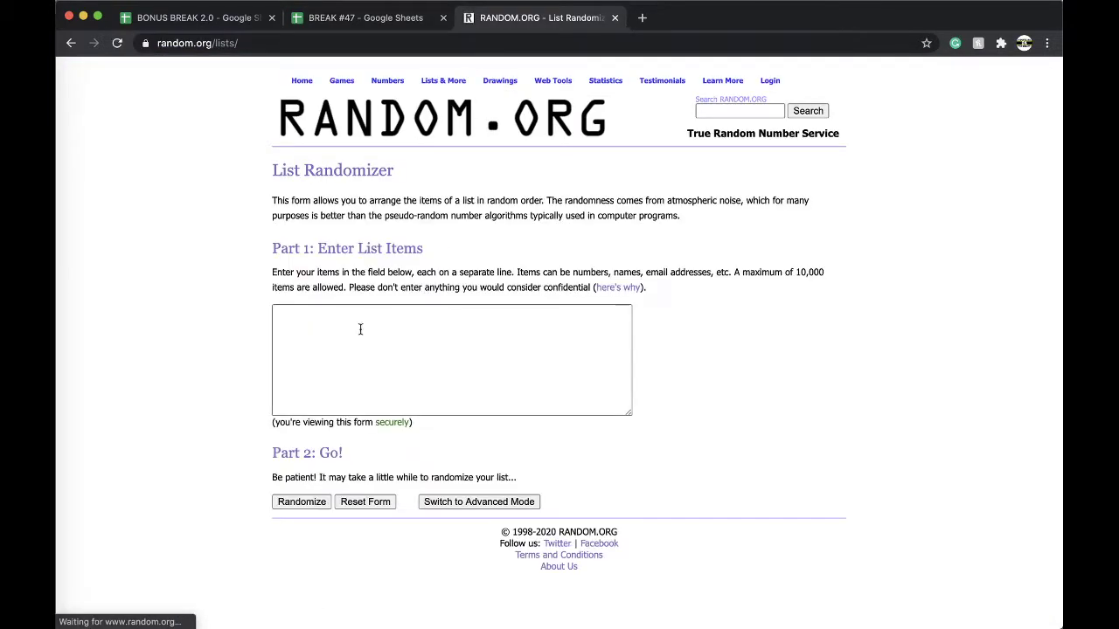
Step: Randomize the participant name list, reshuffling it until it has been randomized five times
click(291, 506)
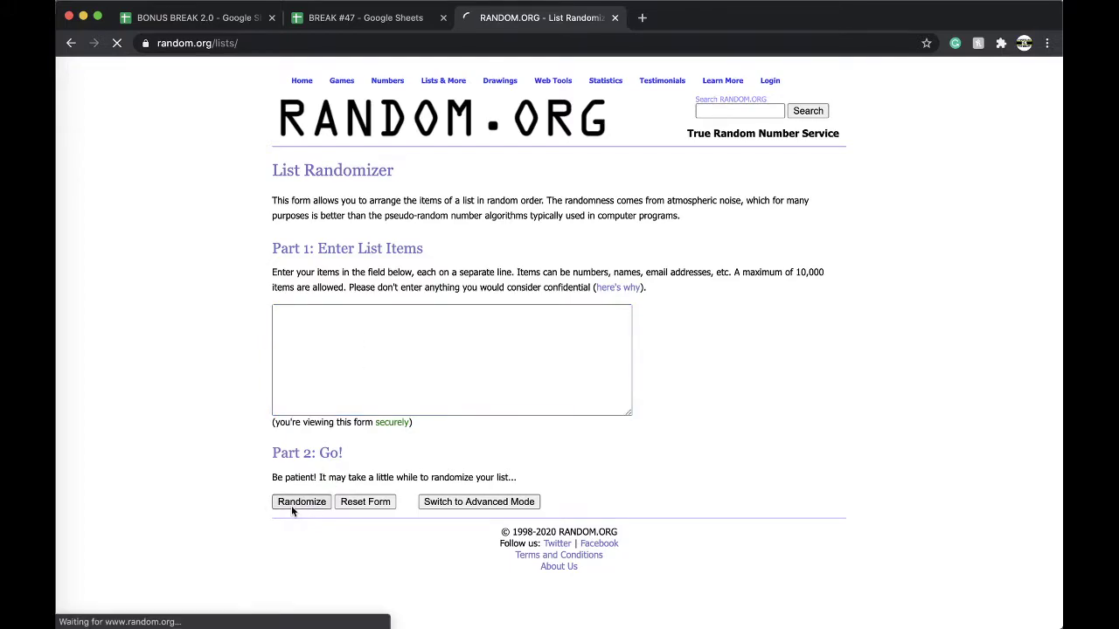
scroll(291, 524, down, 4)
click(289, 539)
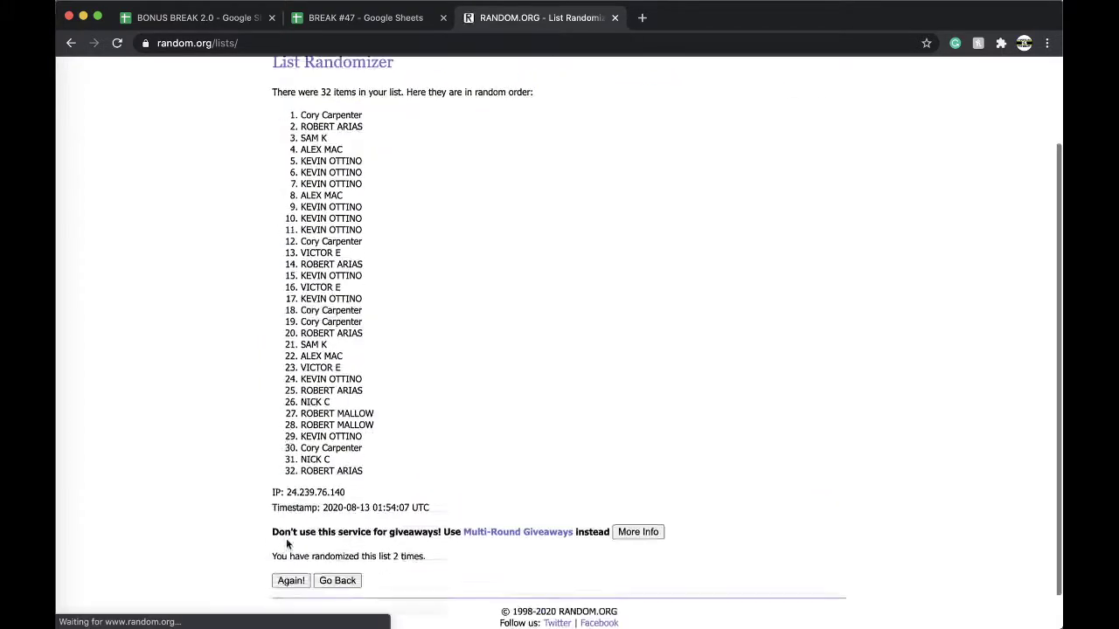
scroll(287, 542, down, 2)
click(285, 542)
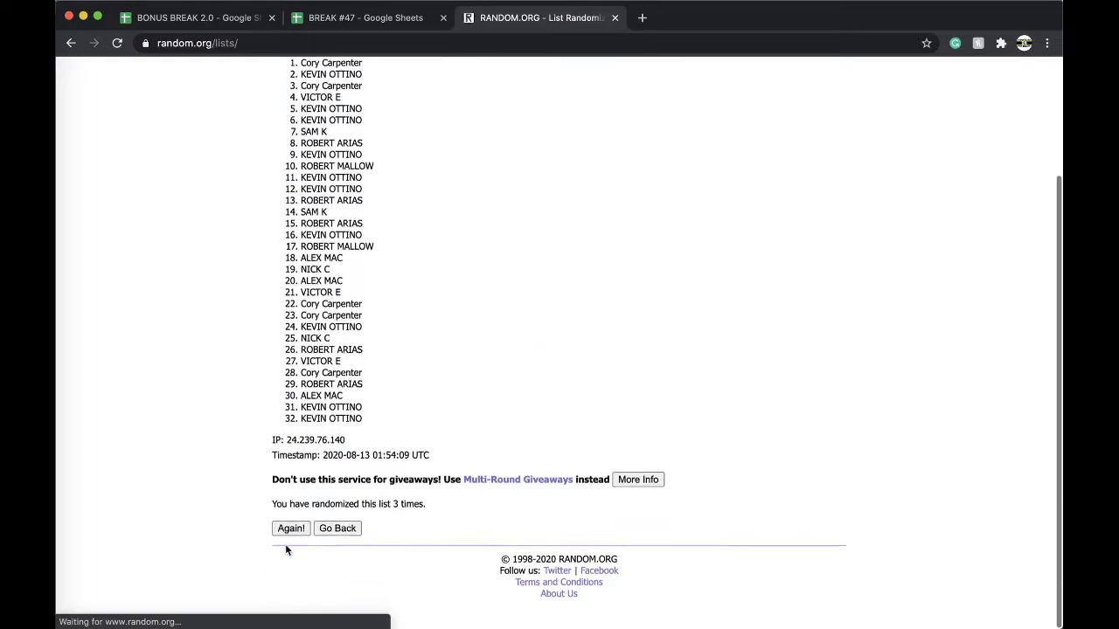
click(285, 542)
click(285, 542)
click(285, 542)
Step: Copy the full shuffled name list and paste it into column B of the #101 PREM PACK FB sheet, starting at B1
drag(301, 222, 402, 430)
scroll(371, 277, down, 3)
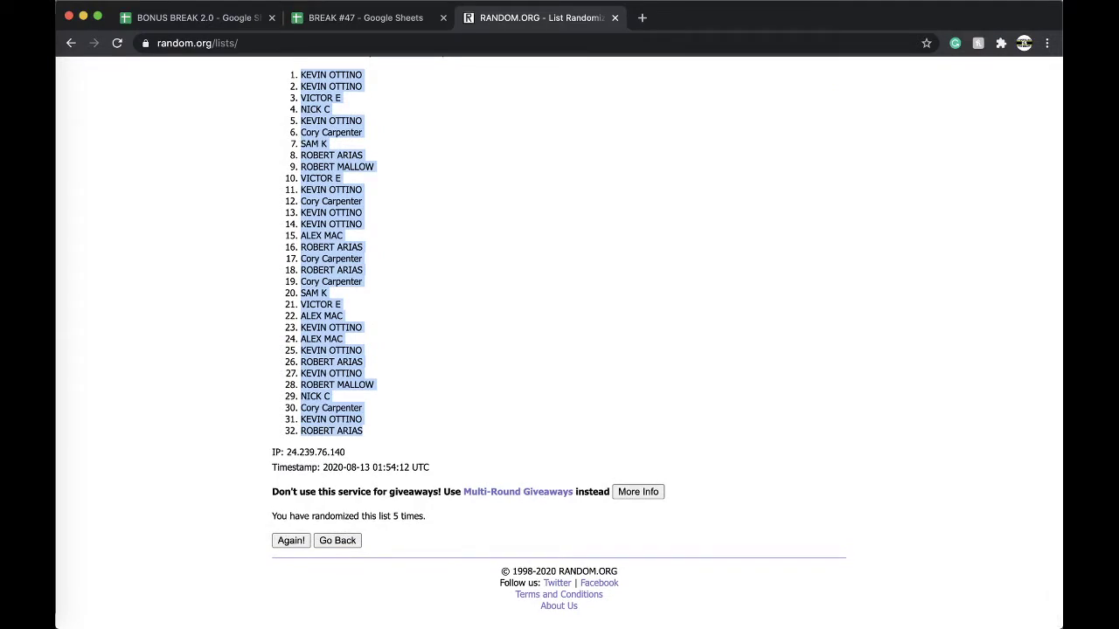
click(389, 18)
scroll(279, 191, up, 5)
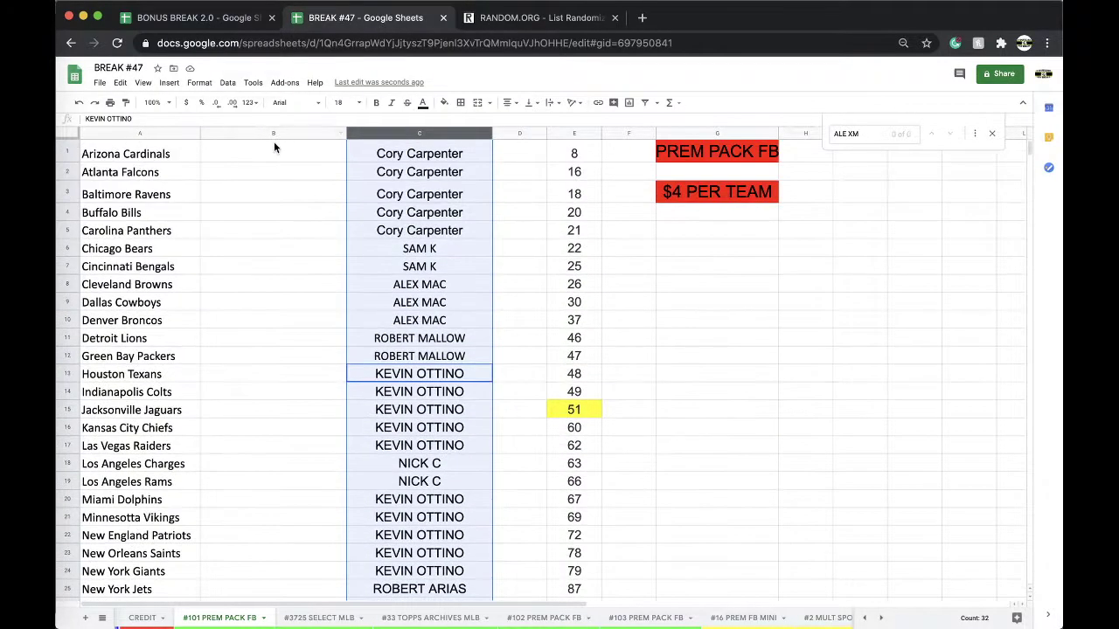
click(274, 151)
key(super+v)
Step: Set the pasted names in column B to font size 18 and sort the sheet by column B, A → Z
click(343, 102)
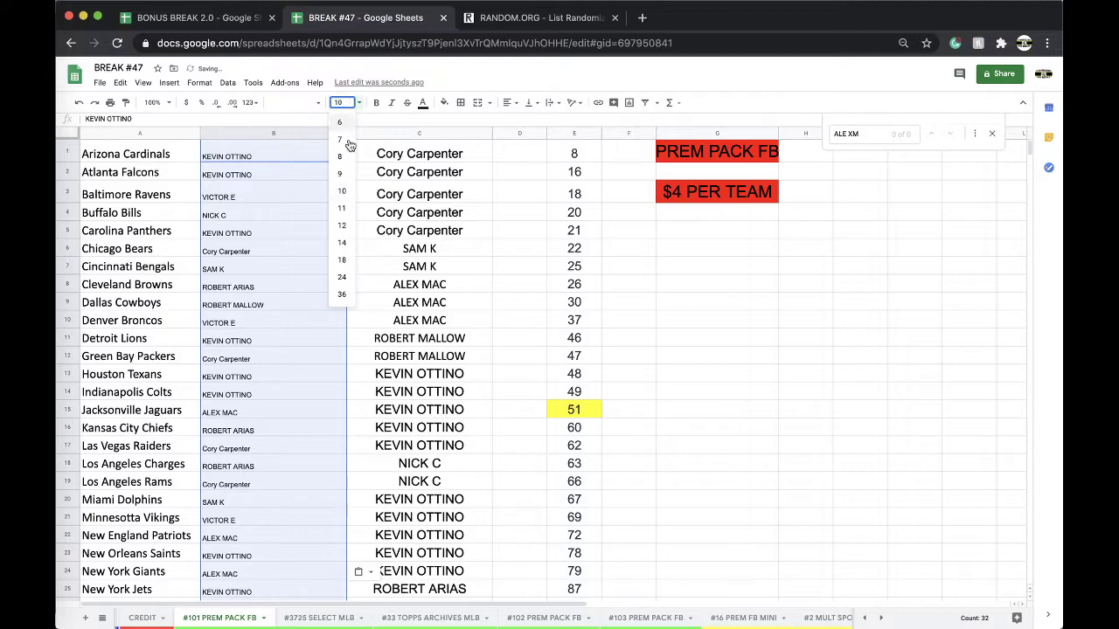
click(342, 260)
click(227, 82)
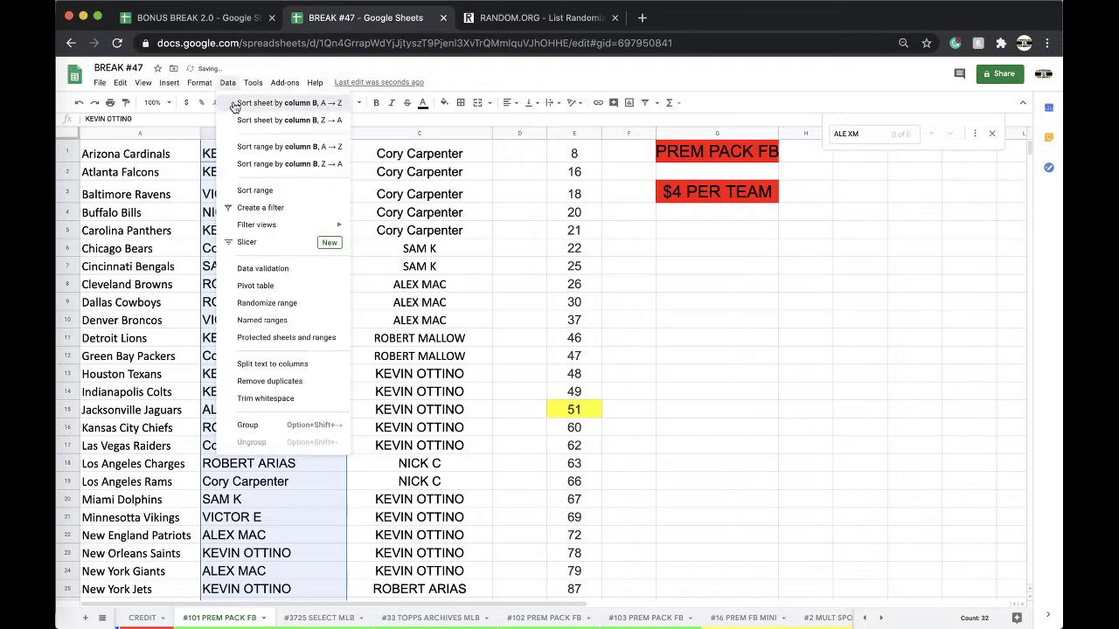
click(234, 105)
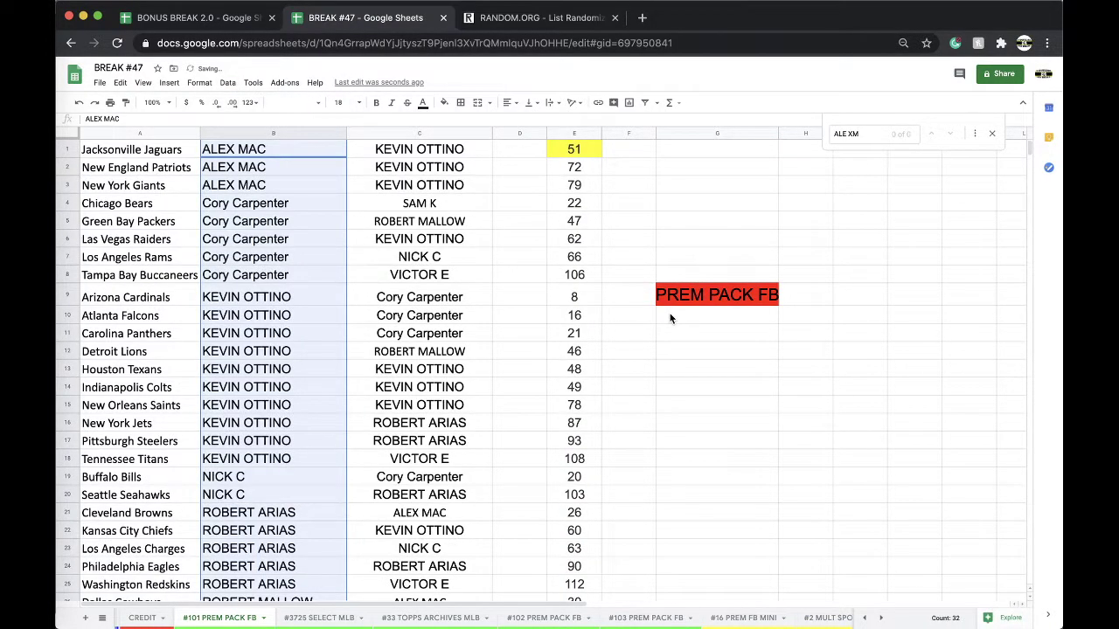
Step: Review which teams are assigned to each participant in the sorted #101 PREM PACK FB sheet, down to the last row
click(285, 256)
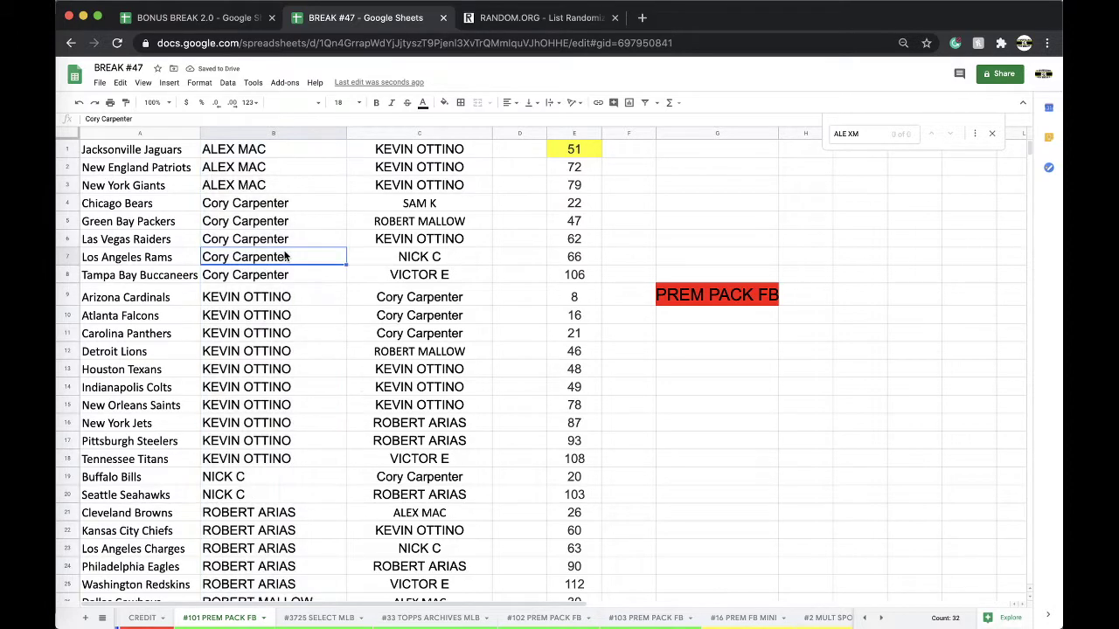
scroll(280, 203, down, 3)
key(Down)
key(Down)
scroll(279, 203, down, 1)
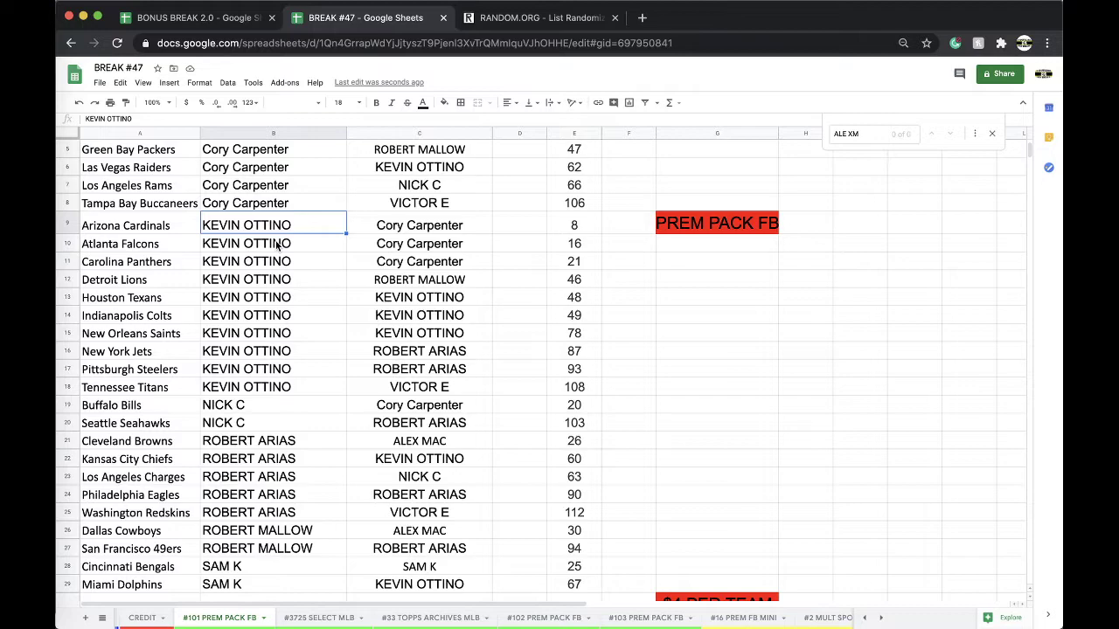
scroll(278, 248, down, 1)
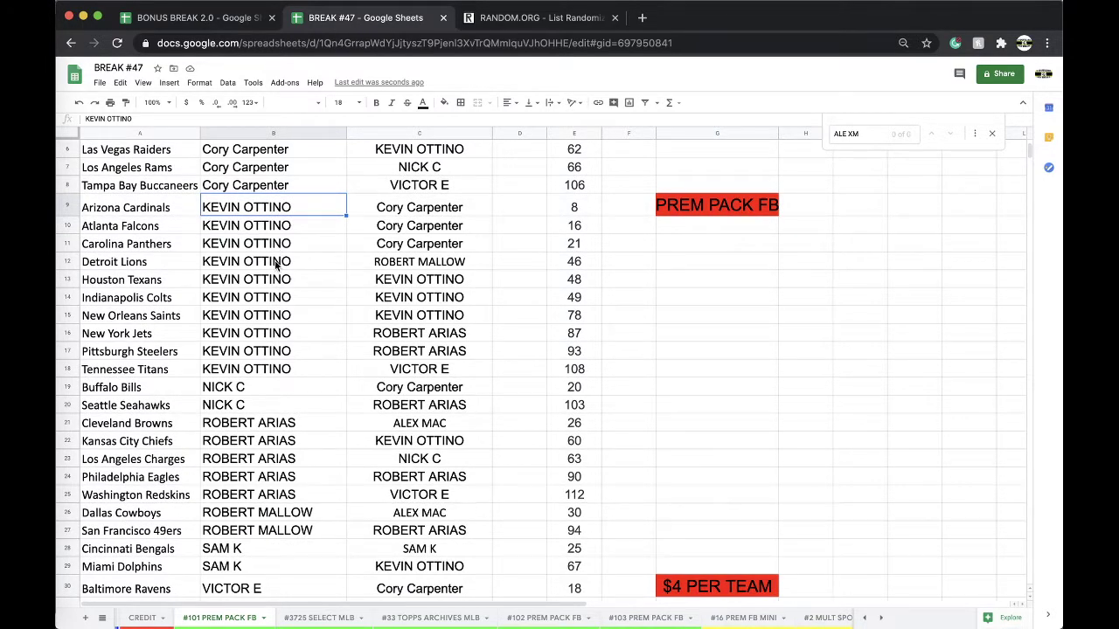
scroll(278, 264, down, 2)
click(262, 285)
scroll(262, 285, down, 1)
scroll(264, 278, down, 2)
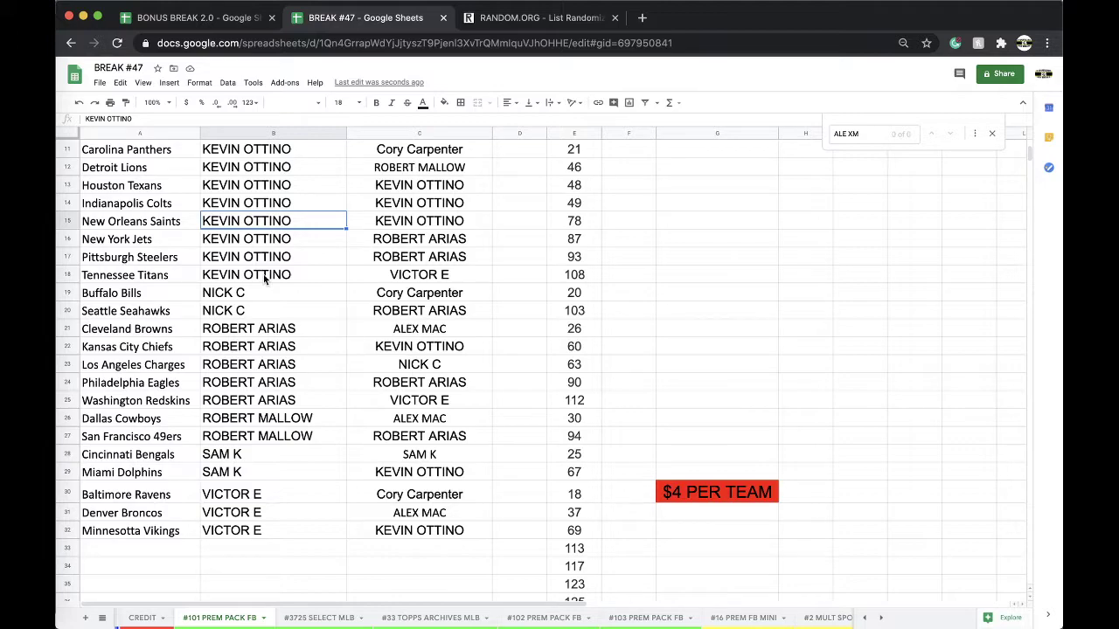
scroll(263, 384, down, 2)
scroll(264, 330, down, 2)
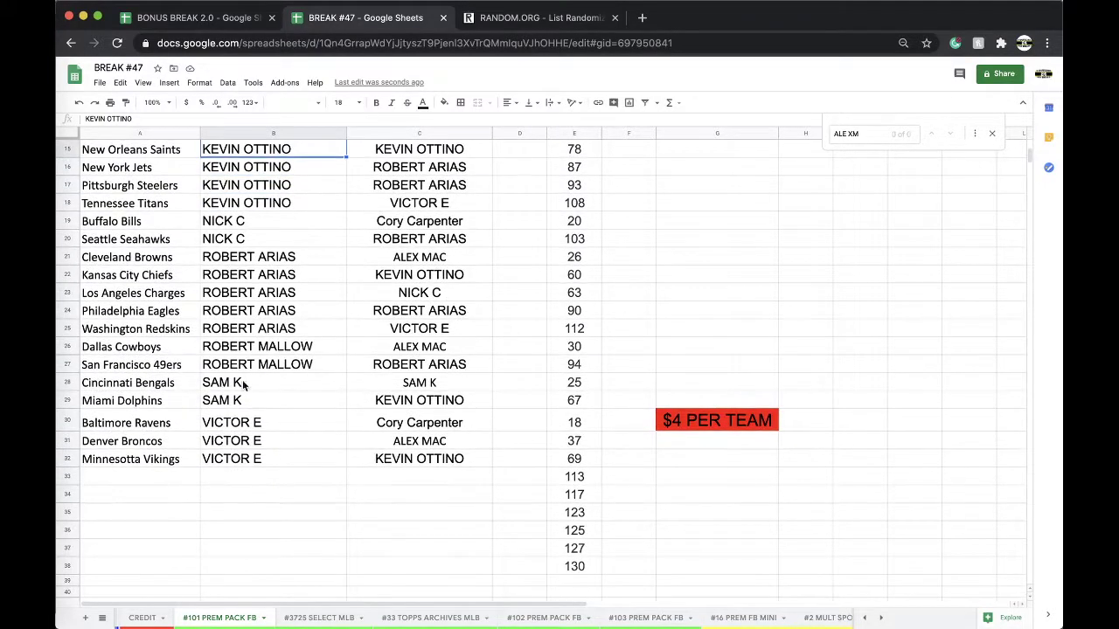
click(237, 389)
click(231, 413)
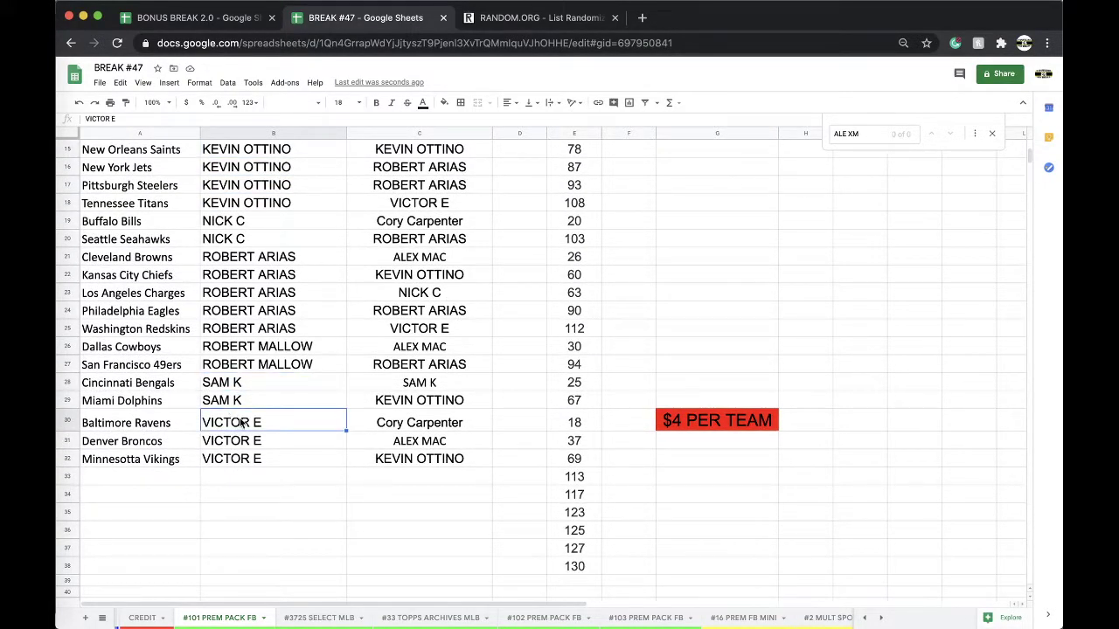
scroll(274, 440, up, 6)
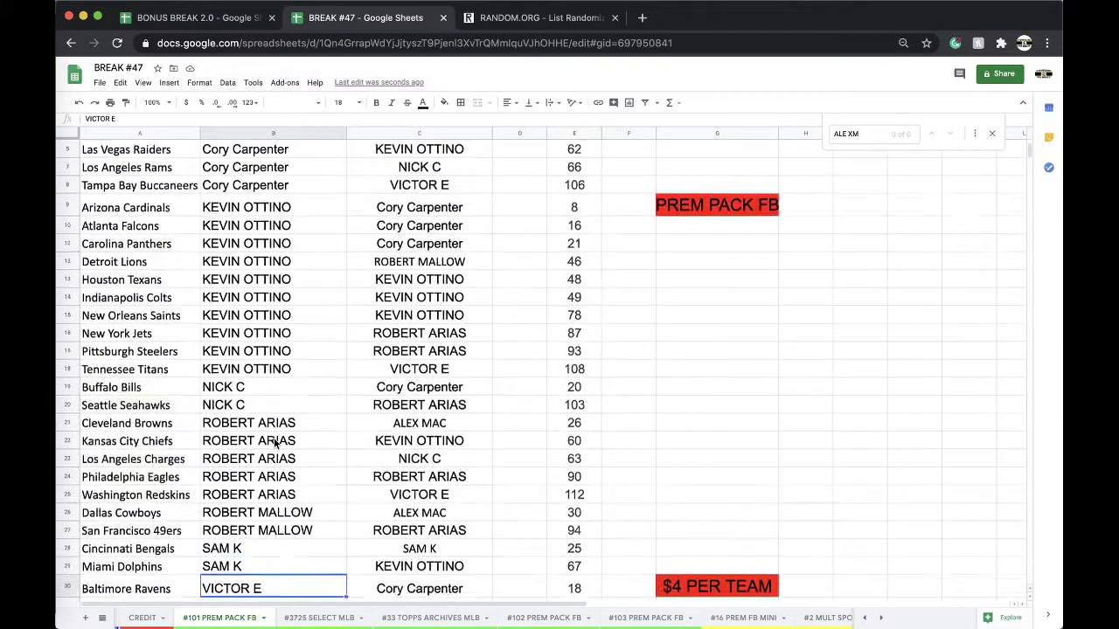